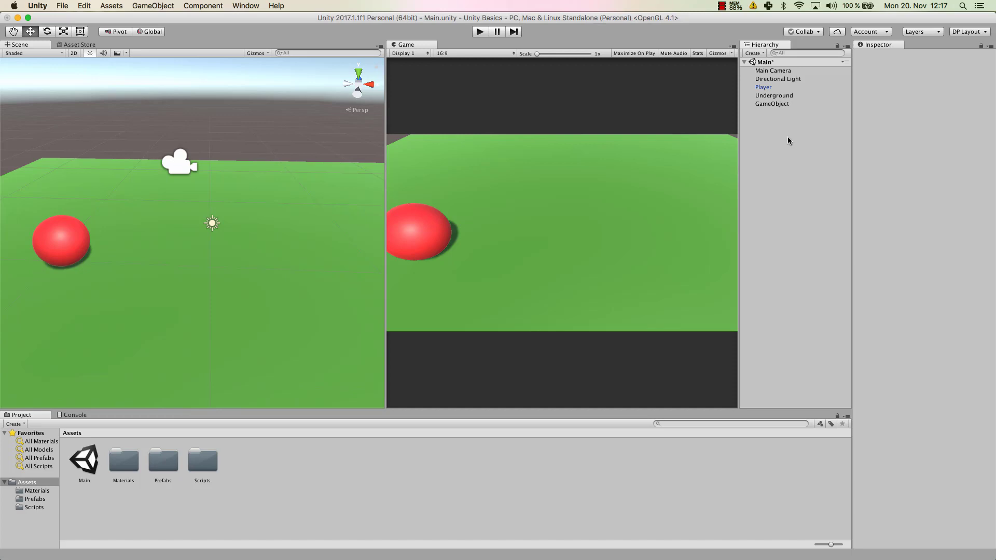
# Step: Save the Main scene
pyautogui.press('super+s')
# Step: Examine the component categories available for the Player object, including Scripts, New Script and Effects
pyautogui.click(766, 91)
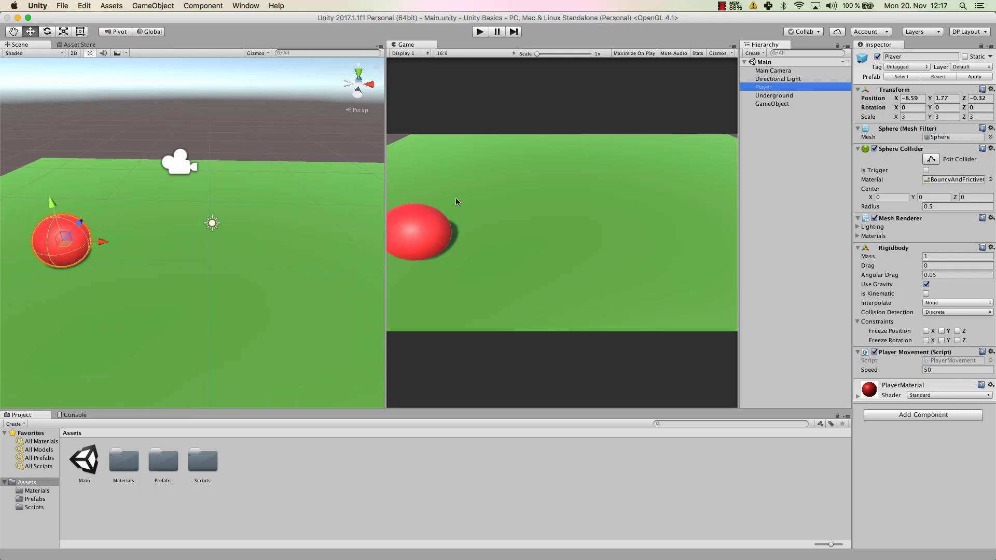
pyautogui.click(927, 418)
pyautogui.scroll(-3, 908, 391)
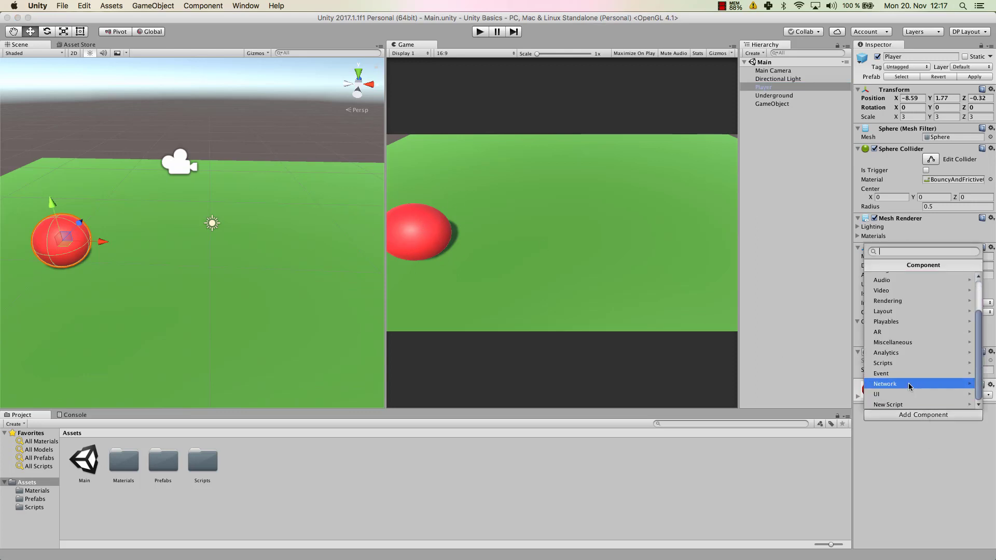
pyautogui.click(900, 367)
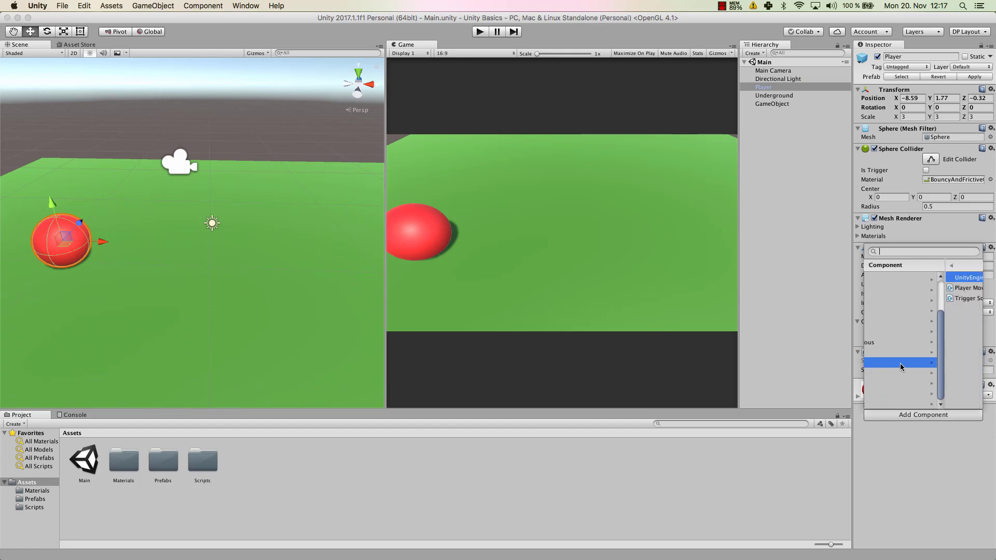
pyautogui.click(868, 268)
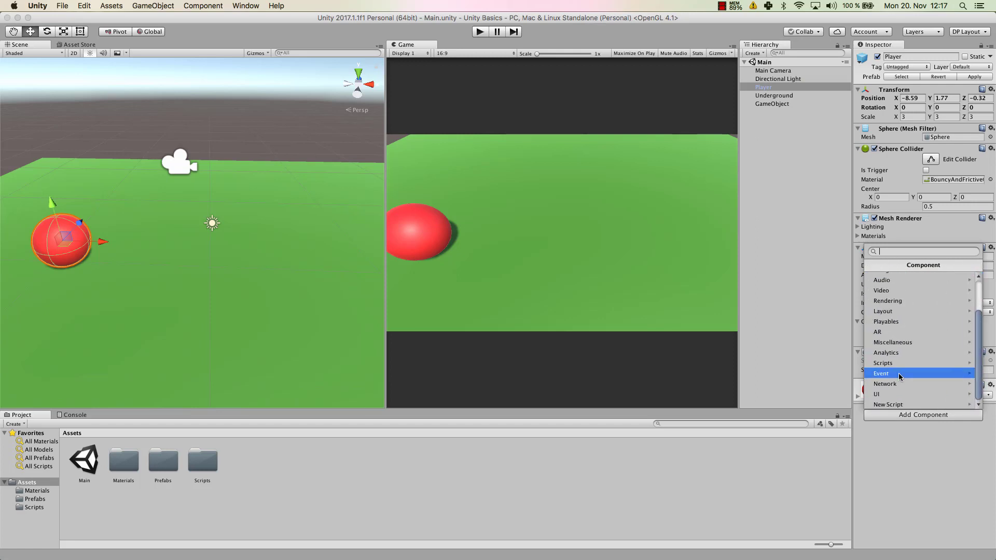
pyautogui.click(893, 406)
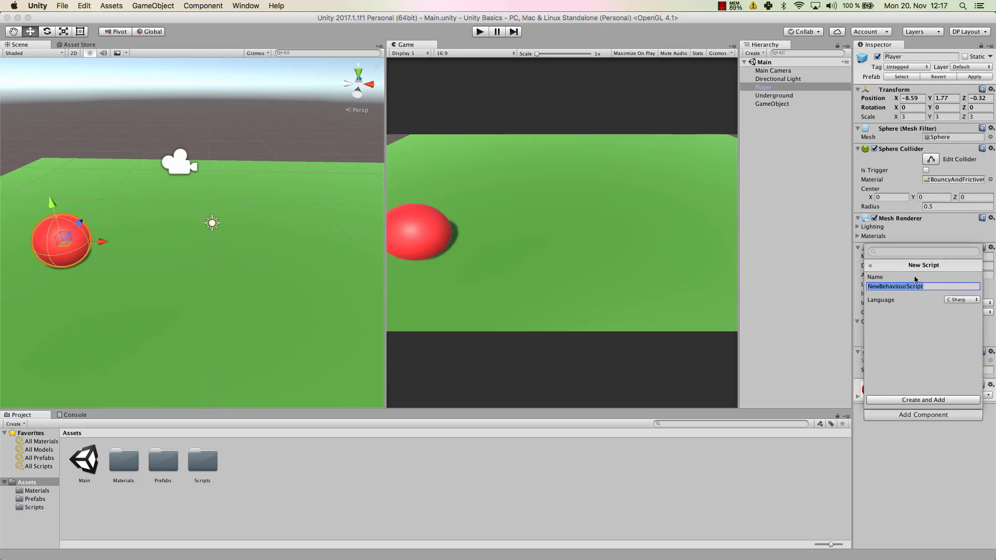
pyautogui.click(871, 267)
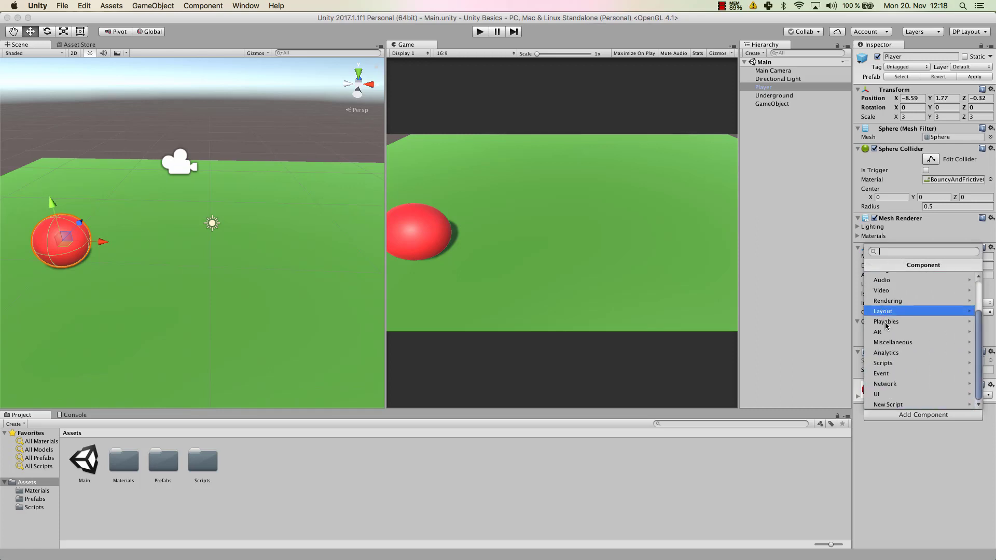
pyautogui.scroll(3, 892, 397)
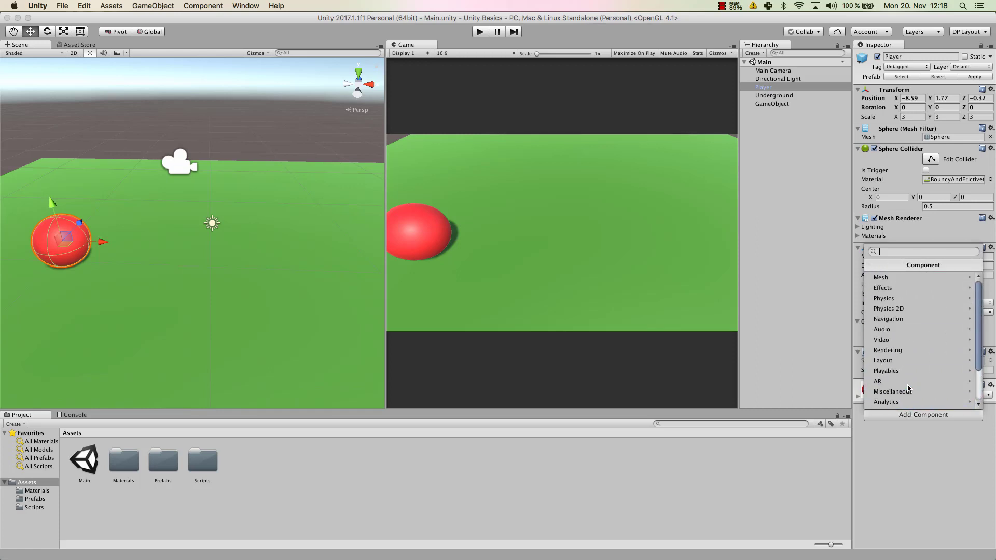
pyautogui.click(901, 291)
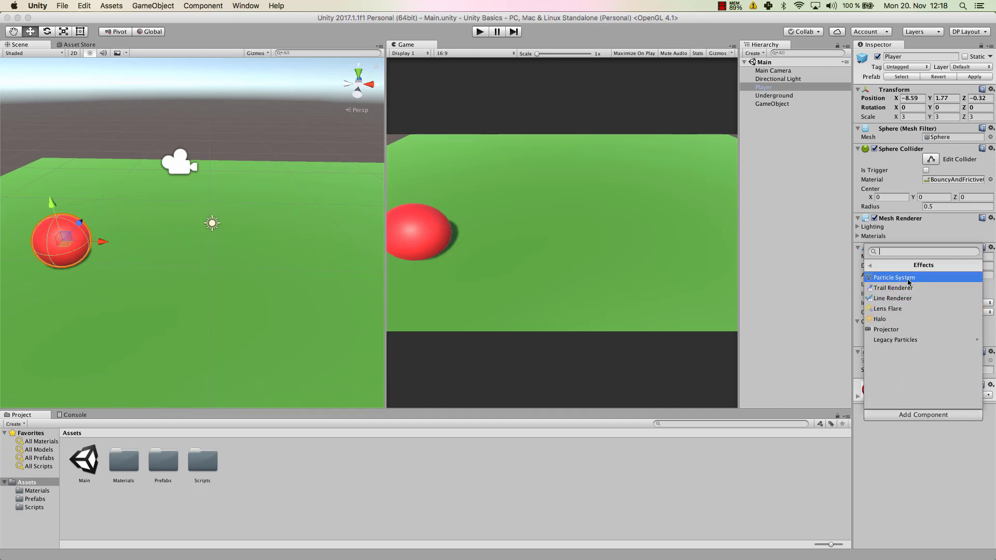
pyautogui.click(870, 266)
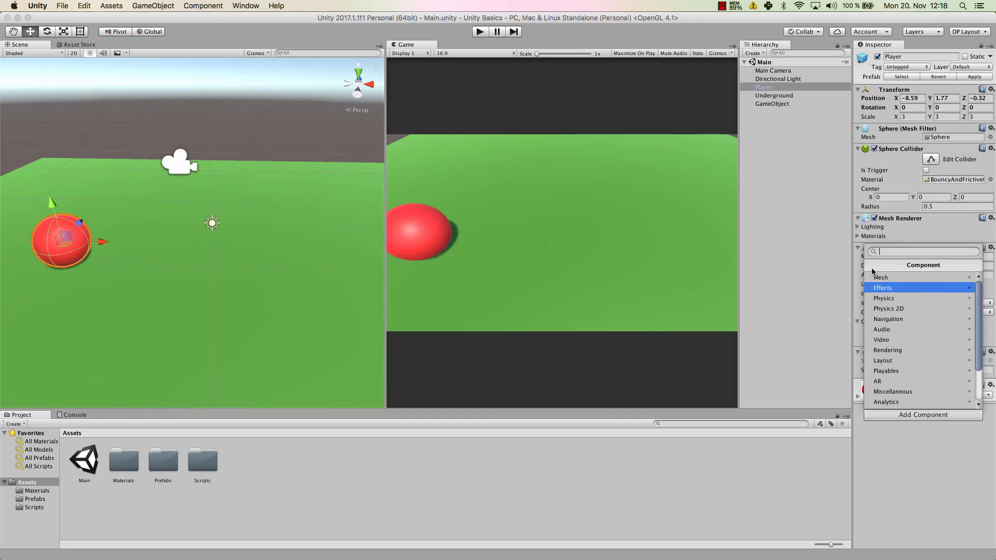
# Step: Add a Box Collider from the Physics components to the Player object
pyautogui.click(895, 298)
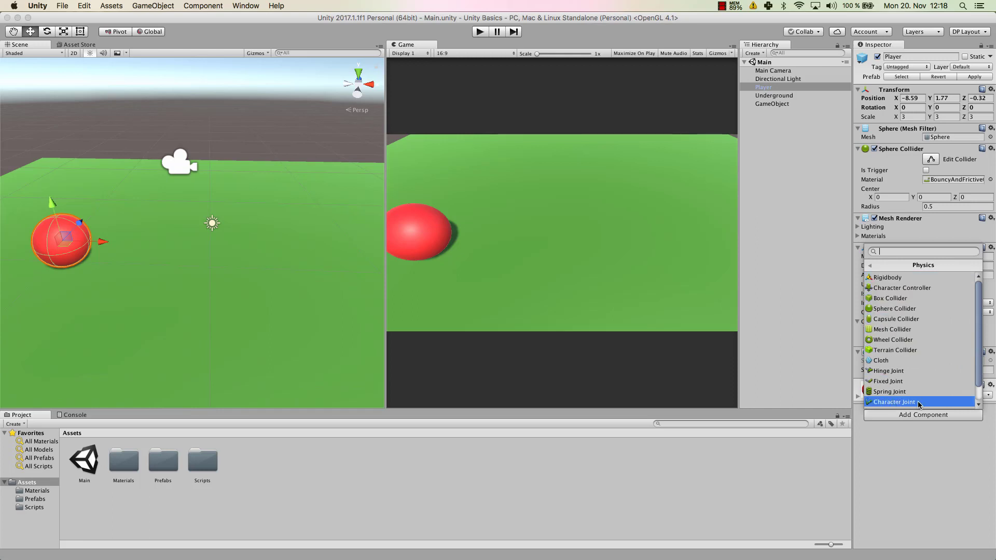
pyautogui.scroll(-2, 907, 397)
pyautogui.scroll(2, 908, 392)
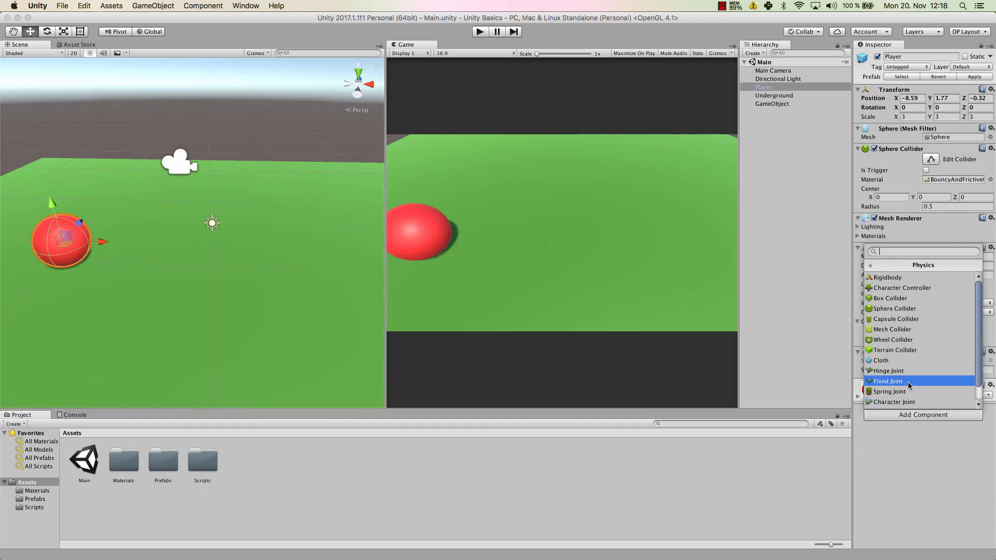
pyautogui.click(891, 304)
pyautogui.keyDown('alt'); pyautogui.moveTo(164, 231); pyautogui.dragTo(188, 203); pyautogui.keyUp('alt')
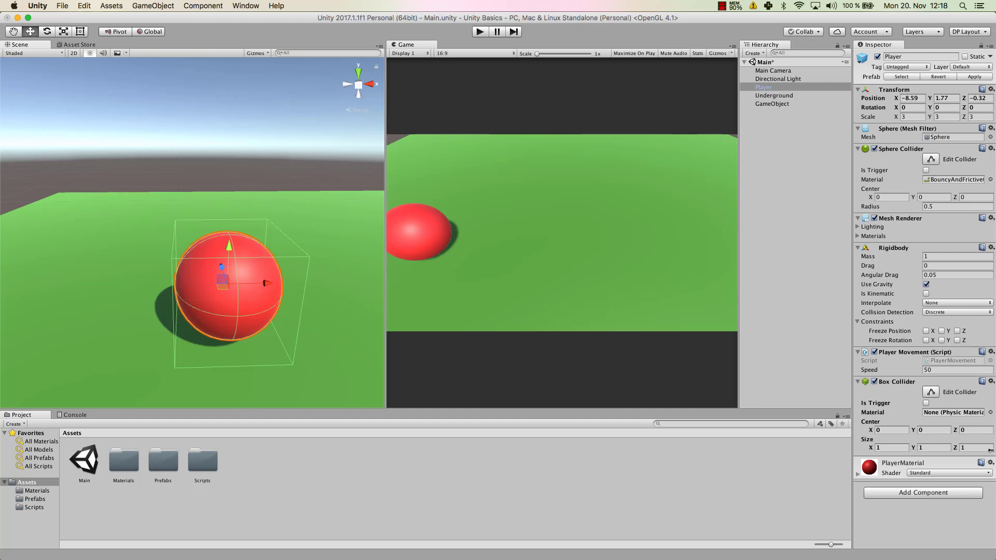
# Step: Remove the Box Collider component from the Player object
pyautogui.click(990, 382)
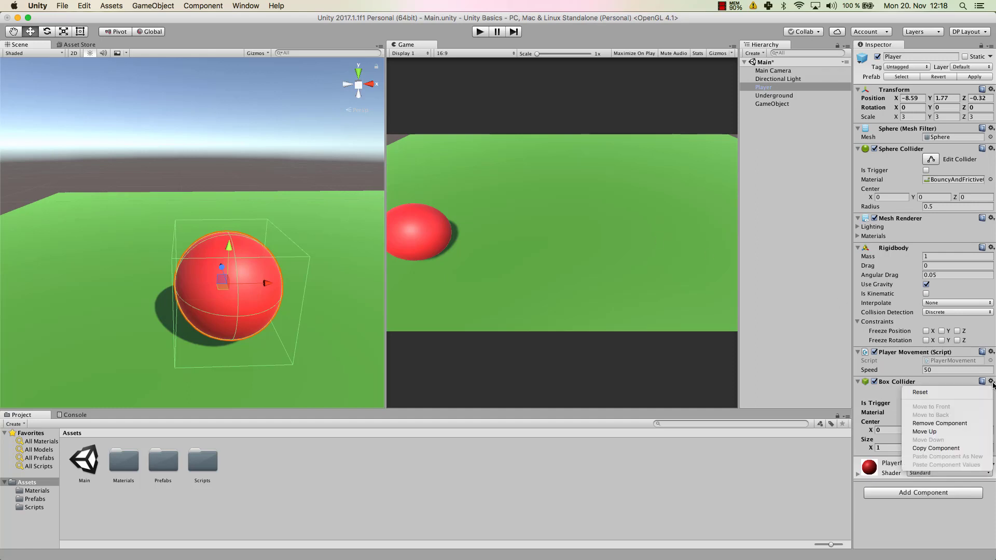
pyautogui.click(932, 424)
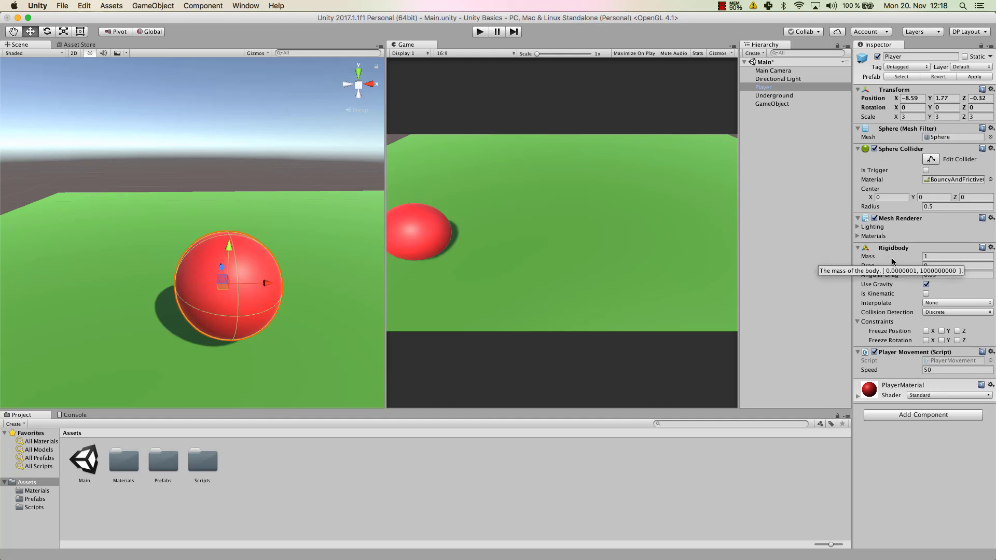
# Step: Copy the Player's Player Movement script component and paste it as a new component on GameObject
pyautogui.click(991, 352)
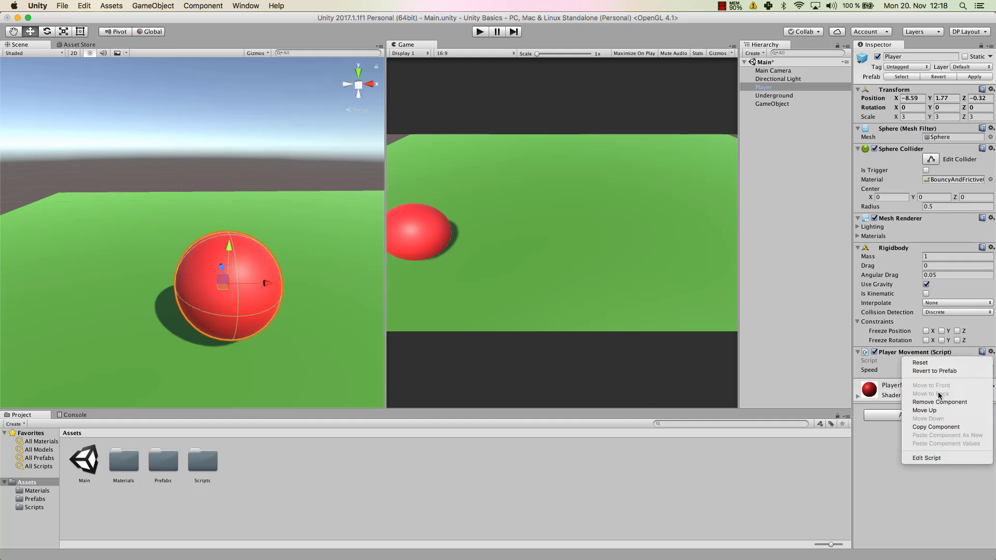
pyautogui.click(928, 427)
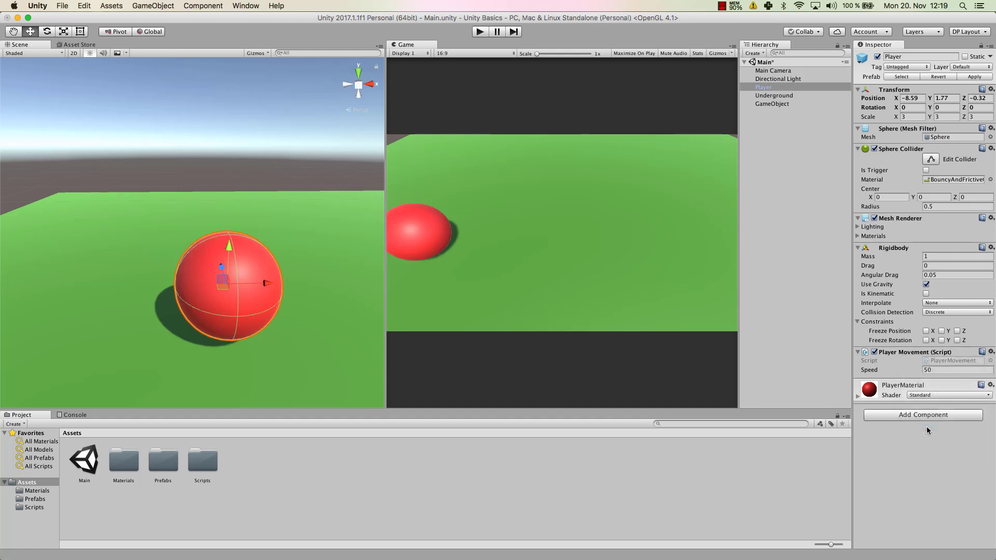
pyautogui.click(771, 104)
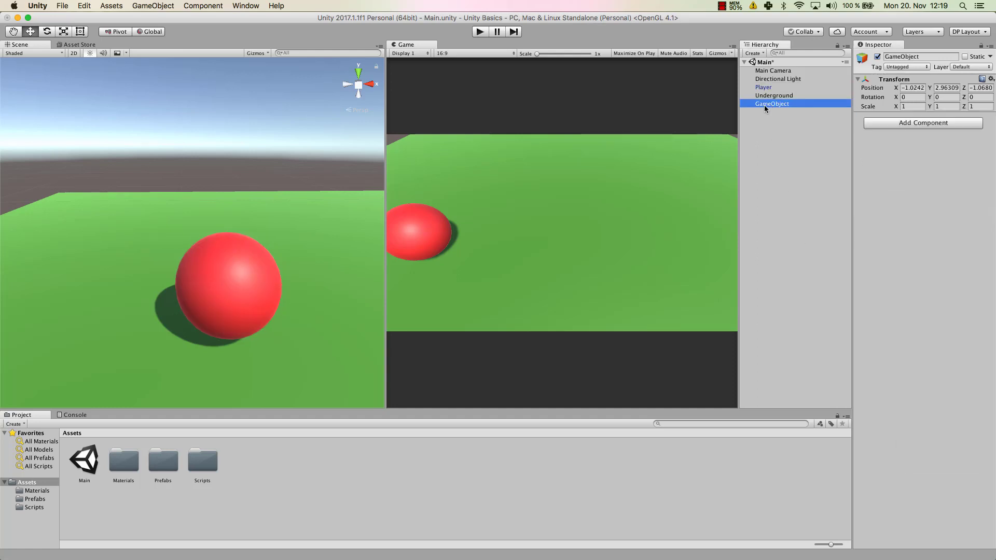
pyautogui.click(893, 123)
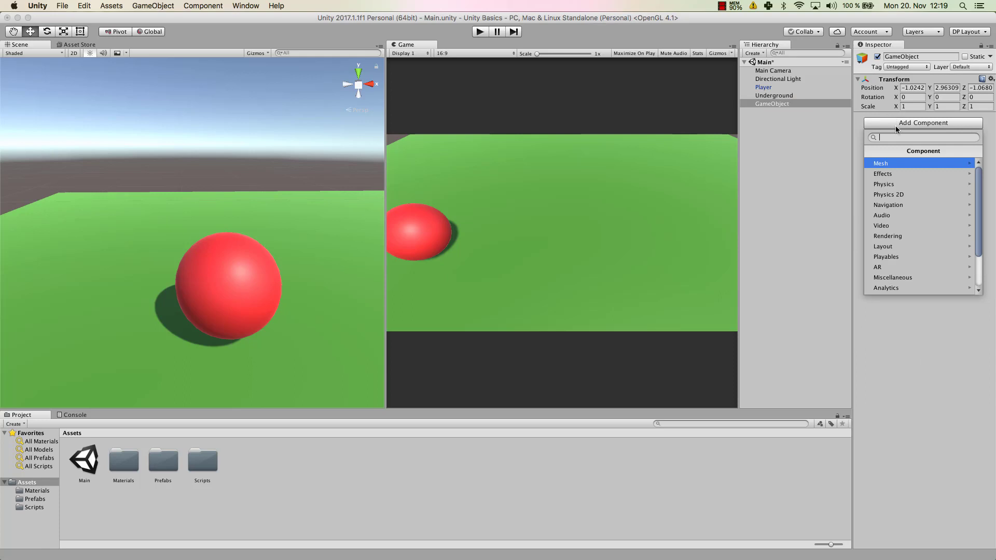
pyautogui.click(895, 124)
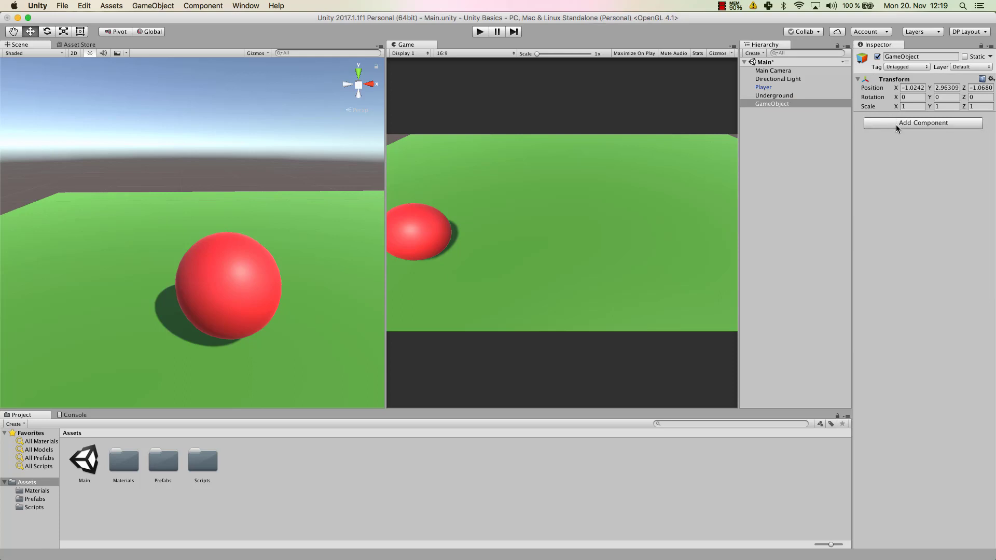
pyautogui.click(990, 80)
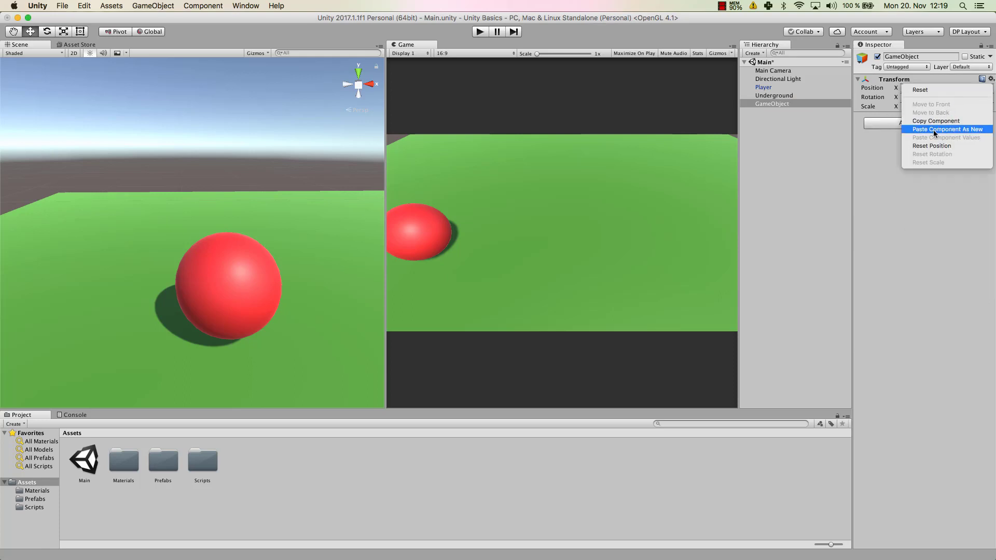
pyautogui.click(990, 80)
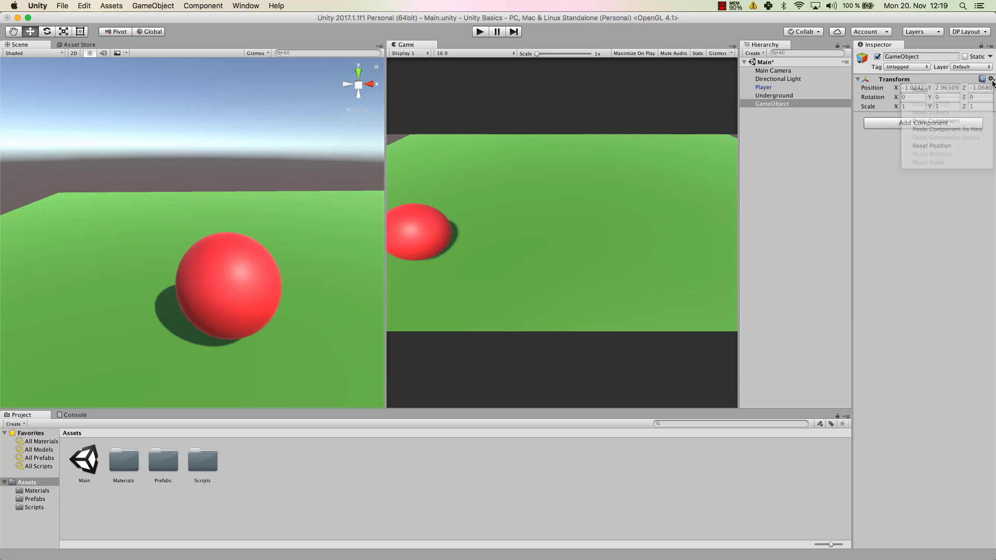
pyautogui.click(990, 81)
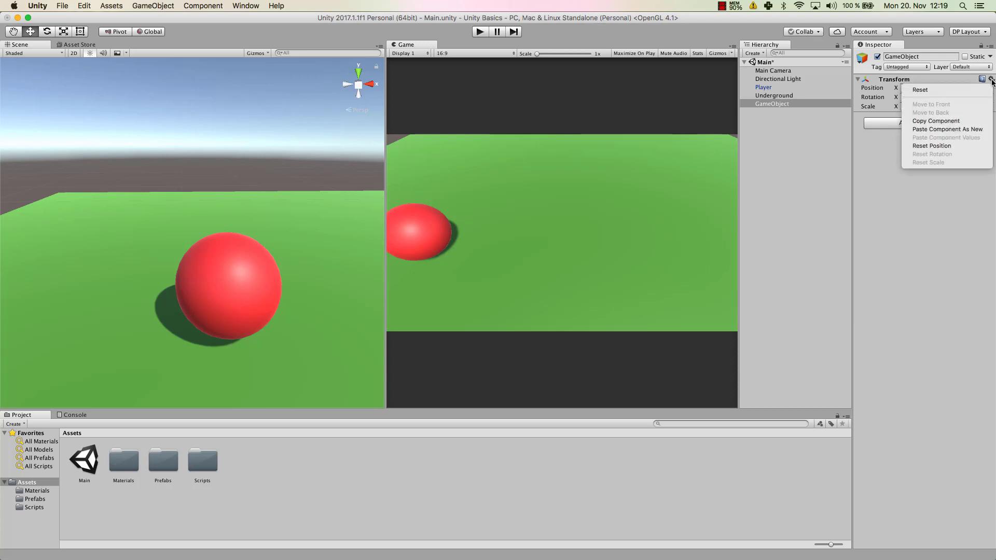
pyautogui.click(935, 128)
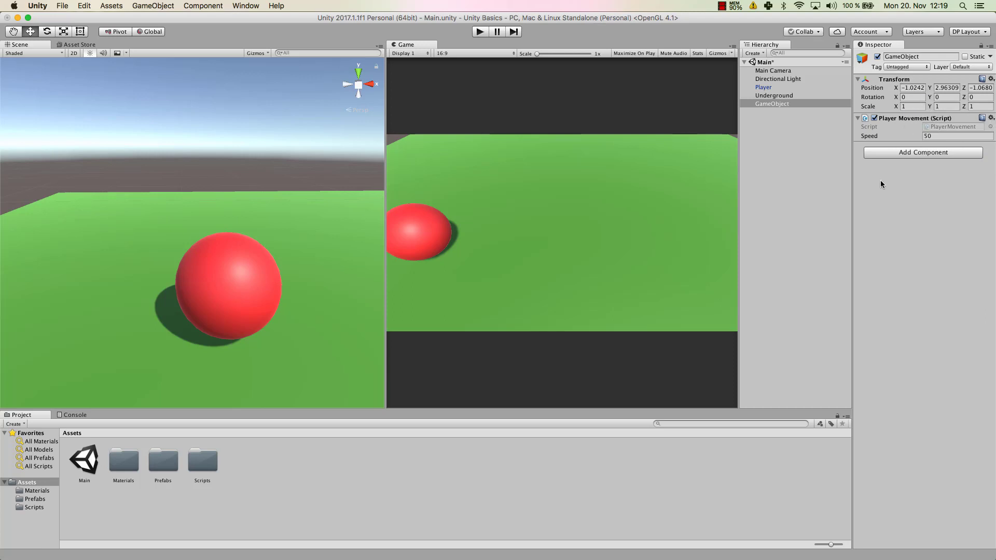
# Step: Remove the pasted Player Movement script component from GameObject
pyautogui.click(991, 120)
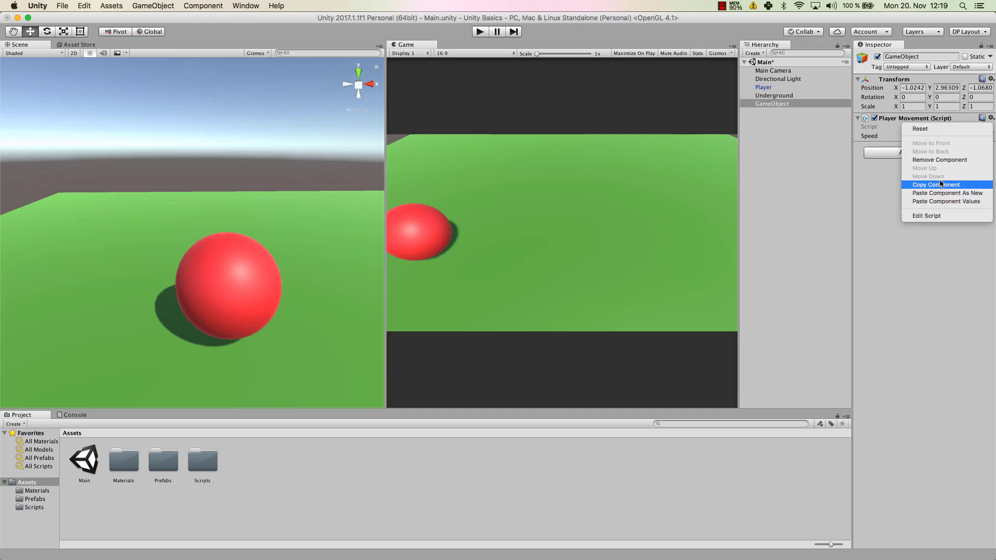
pyautogui.click(941, 160)
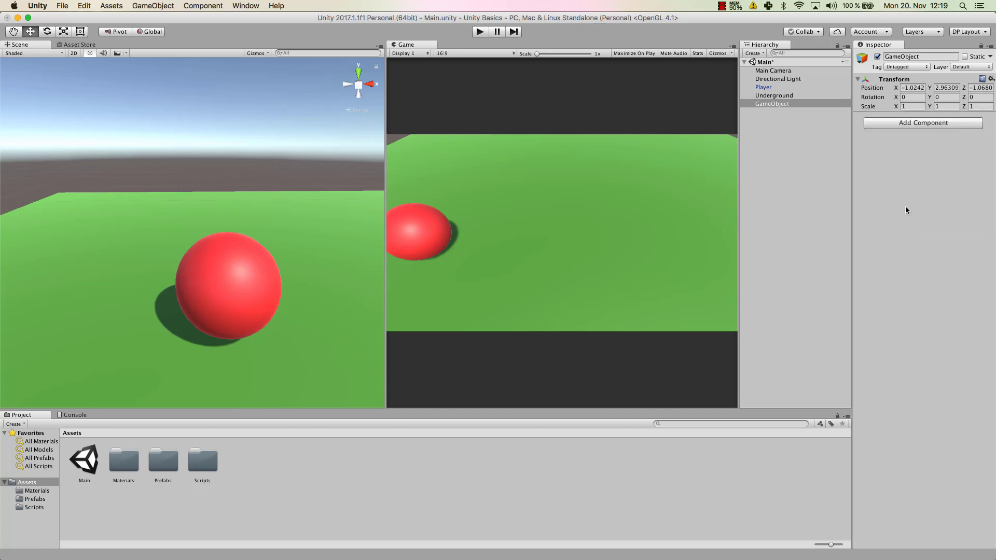
# Step: Try to move the Player Movement script component up on the scene's Player instance, without breaking the prefab instance
pyautogui.click(763, 87)
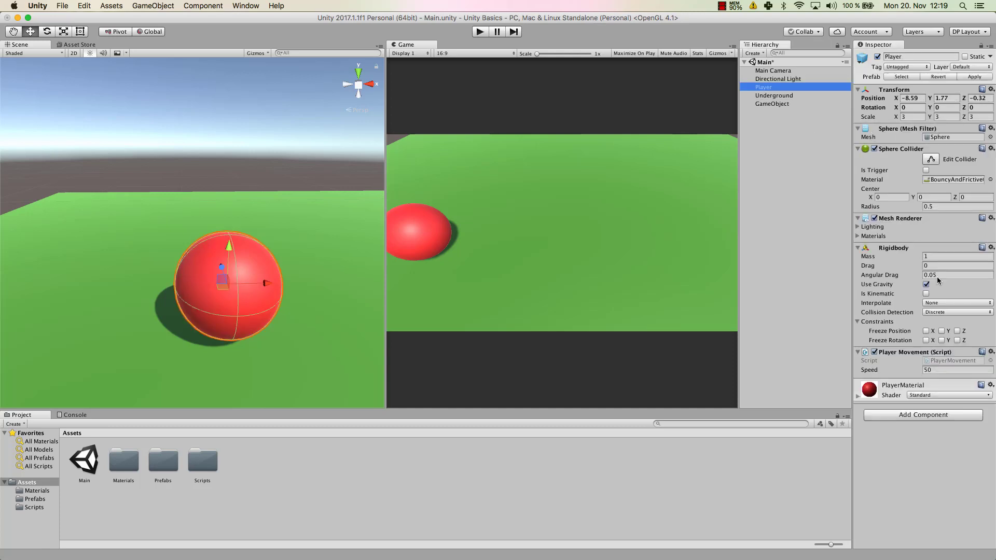
pyautogui.click(991, 352)
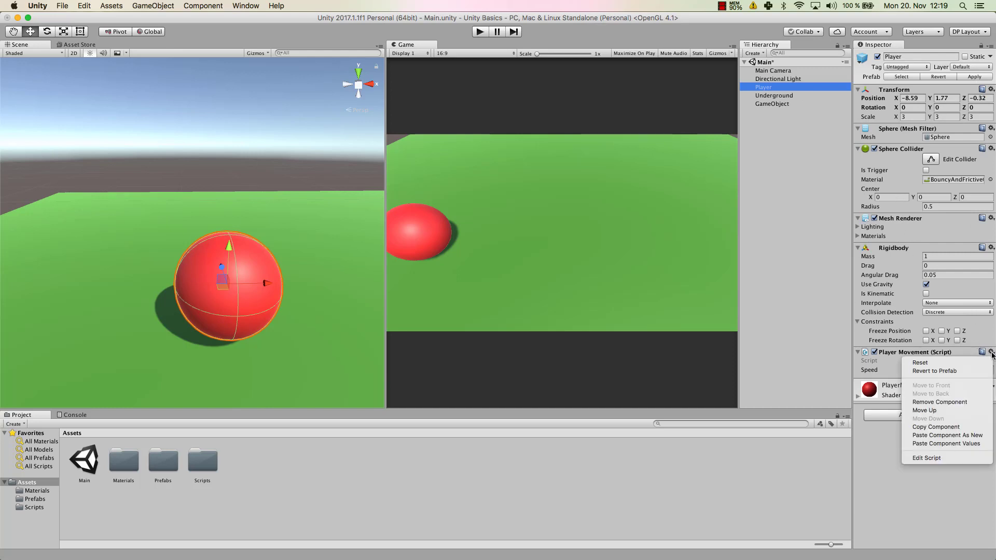
pyautogui.click(924, 410)
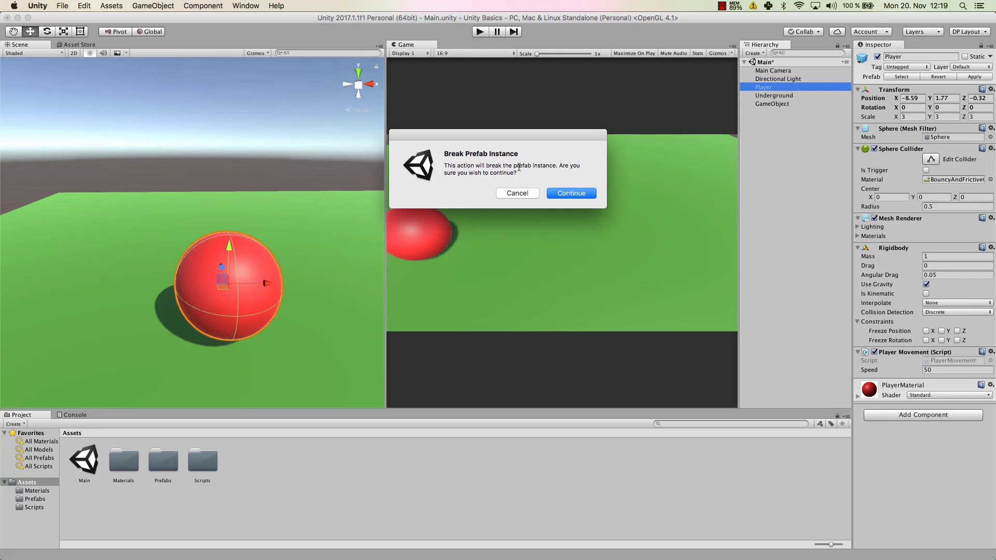
pyautogui.click(507, 193)
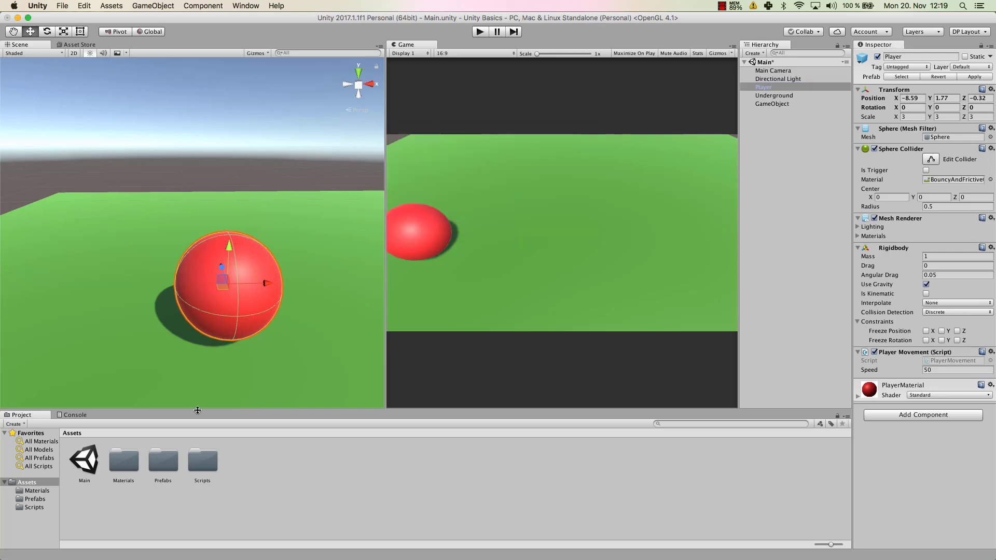
# Step: Move the Player Movement script component above the Rigidbody on the Player prefab and check the component order on the scene's Player
pyautogui.doubleClick(163, 459)
pyautogui.click(123, 459)
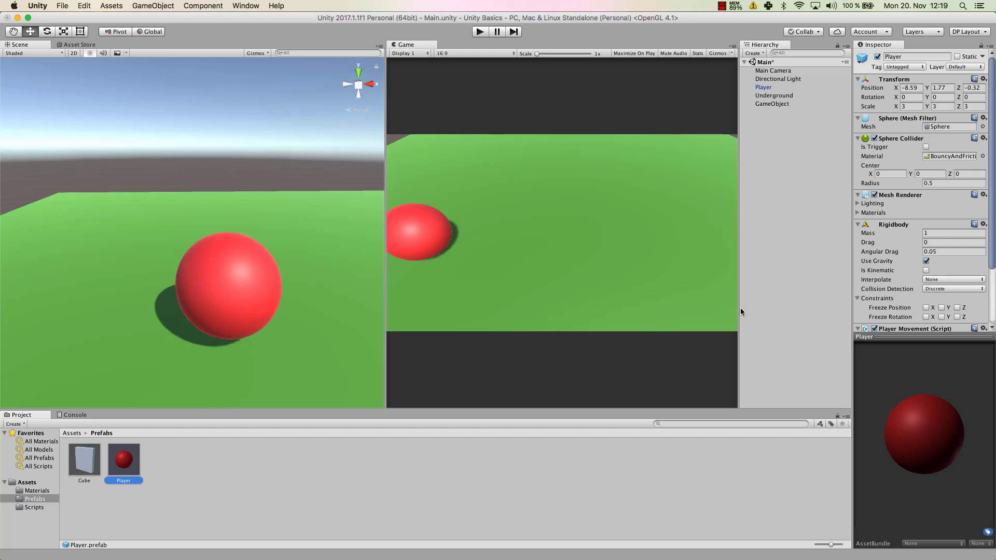
pyautogui.scroll(-3, 980, 263)
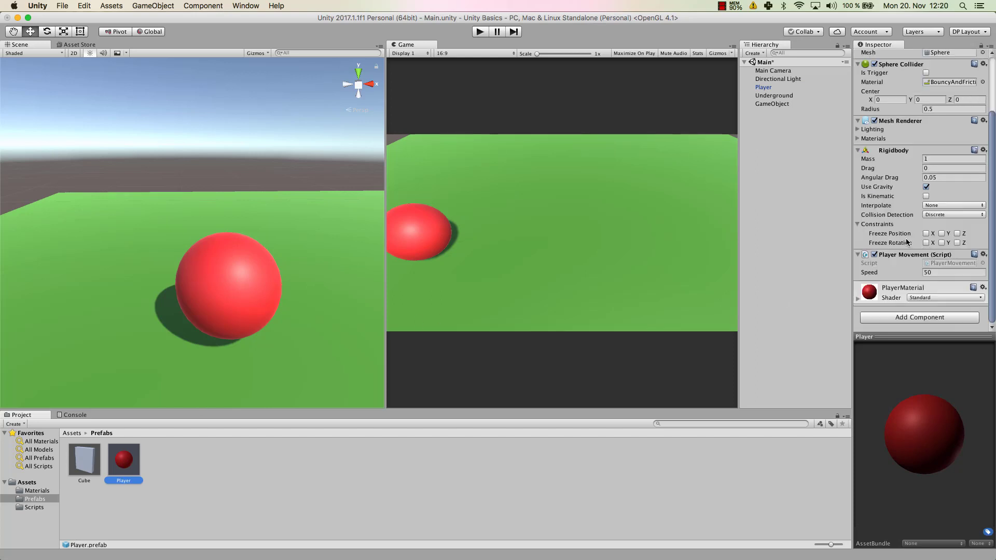
pyautogui.click(983, 254)
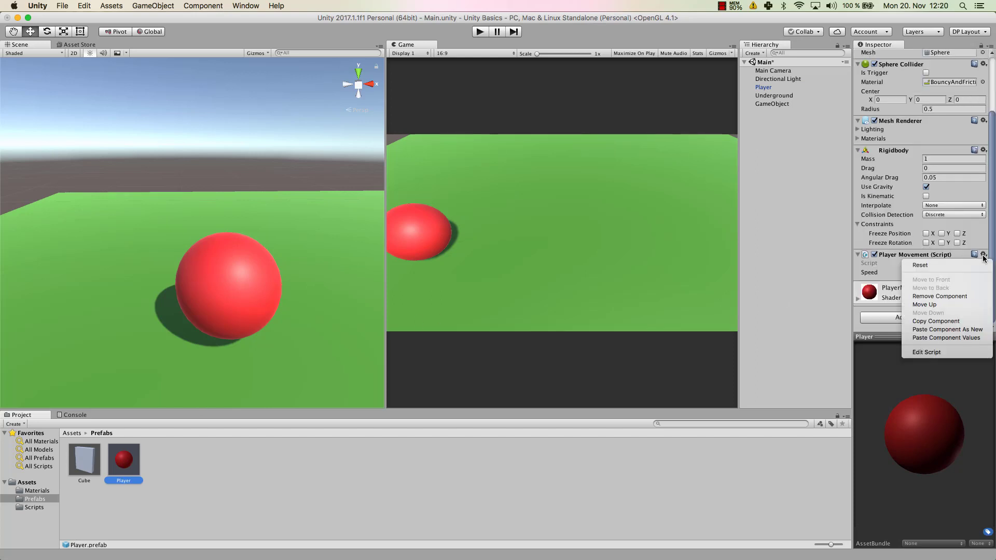
pyautogui.click(931, 304)
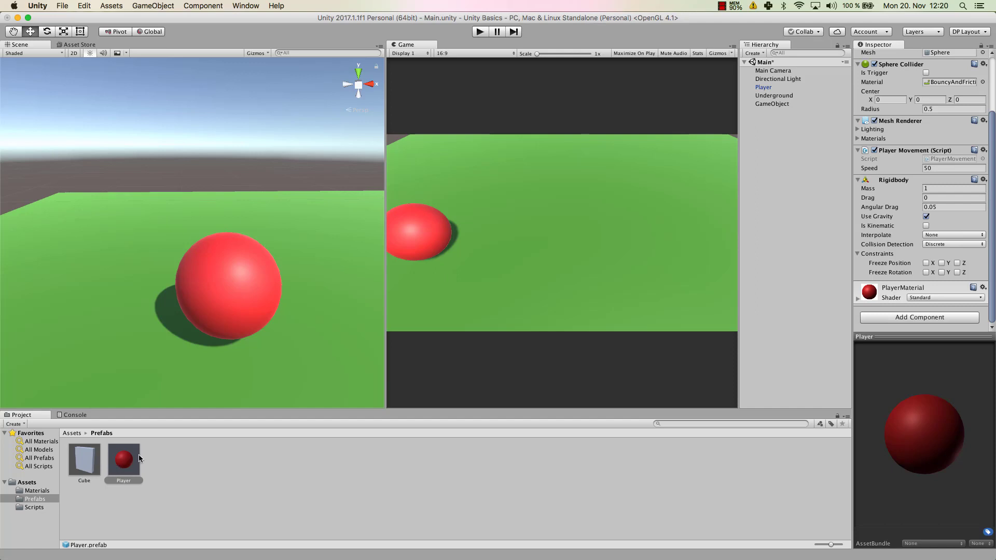
pyautogui.click(763, 87)
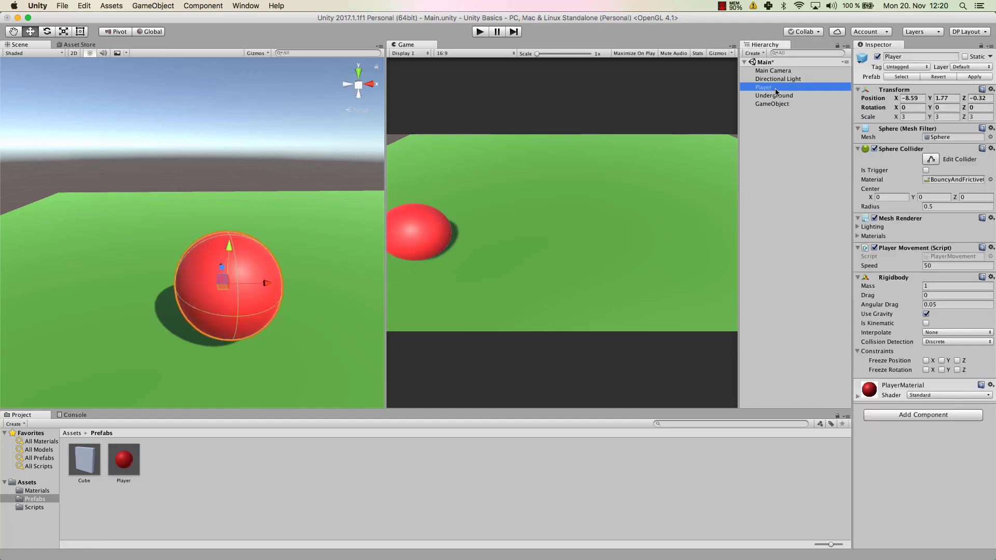
pyautogui.click(124, 461)
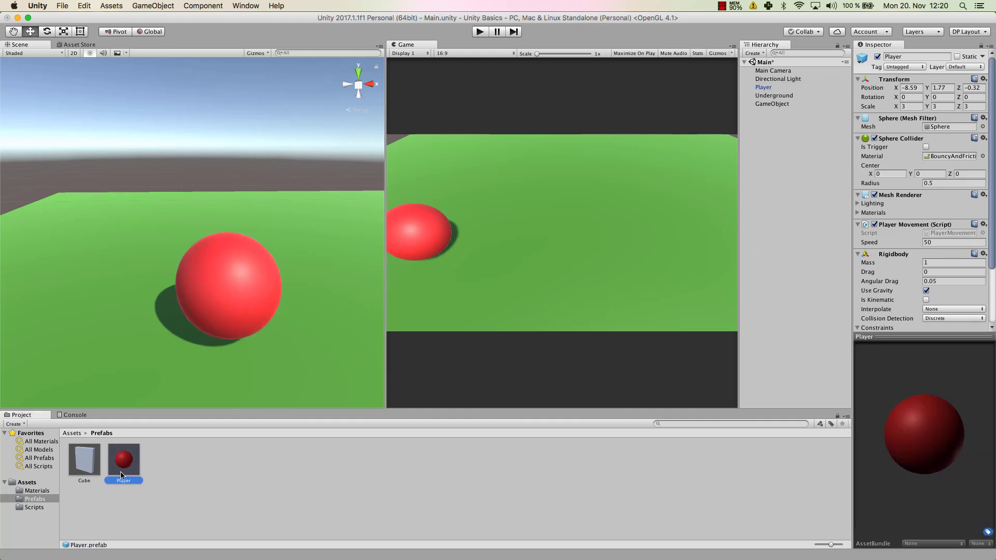
# Step: Set the Player Movement speed to 100 on the Player prefab and check the value on the scene's Player
pyautogui.click(786, 88)
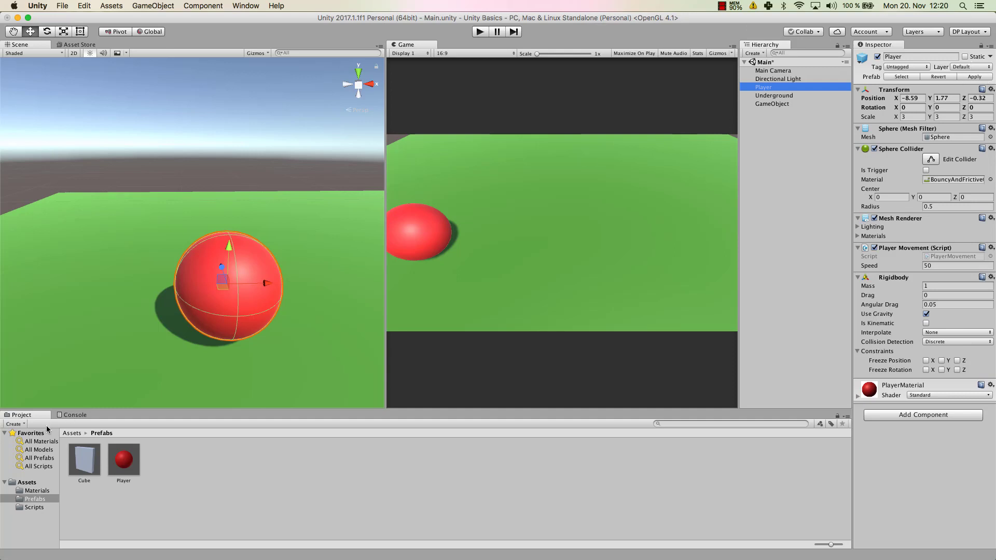
pyautogui.click(135, 472)
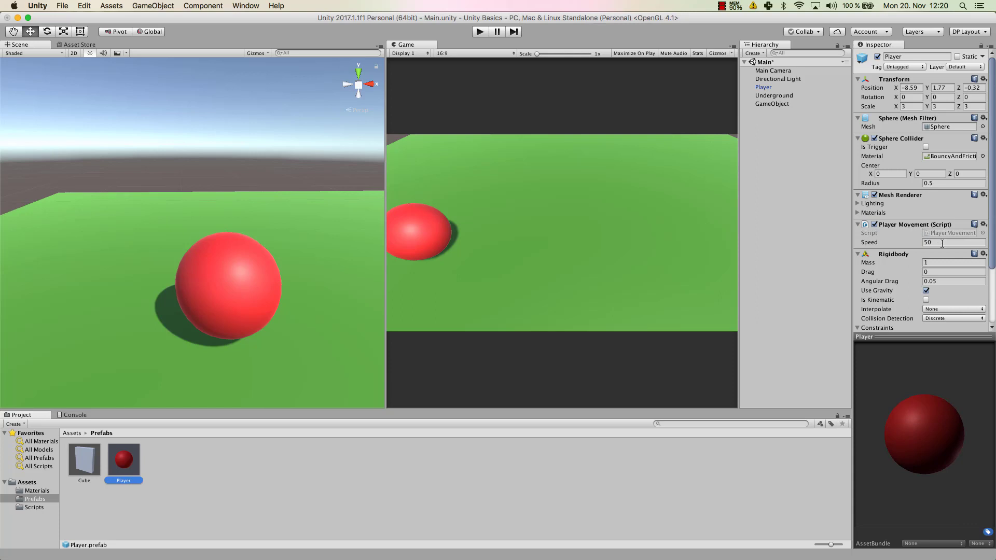
pyautogui.scroll(-3, 907, 259)
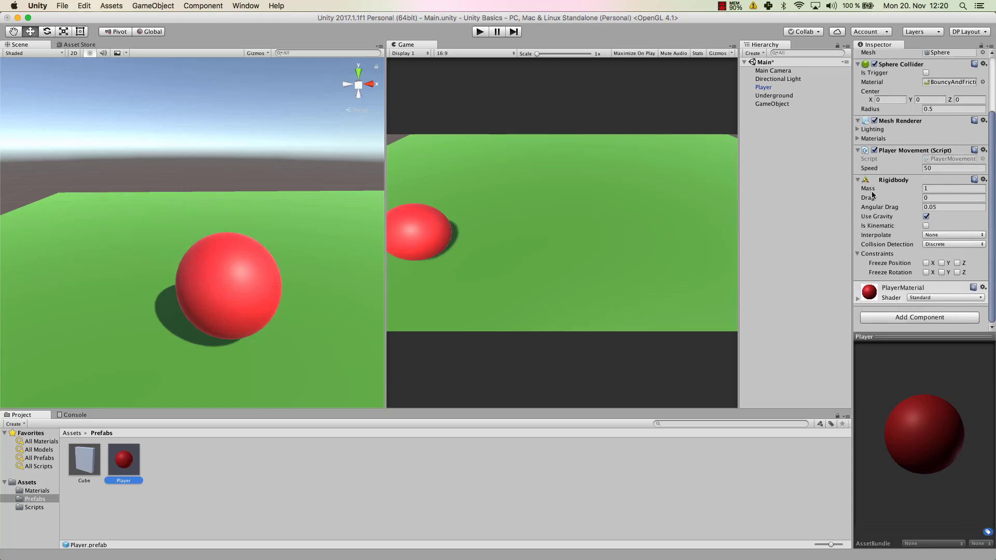
pyautogui.click(857, 180)
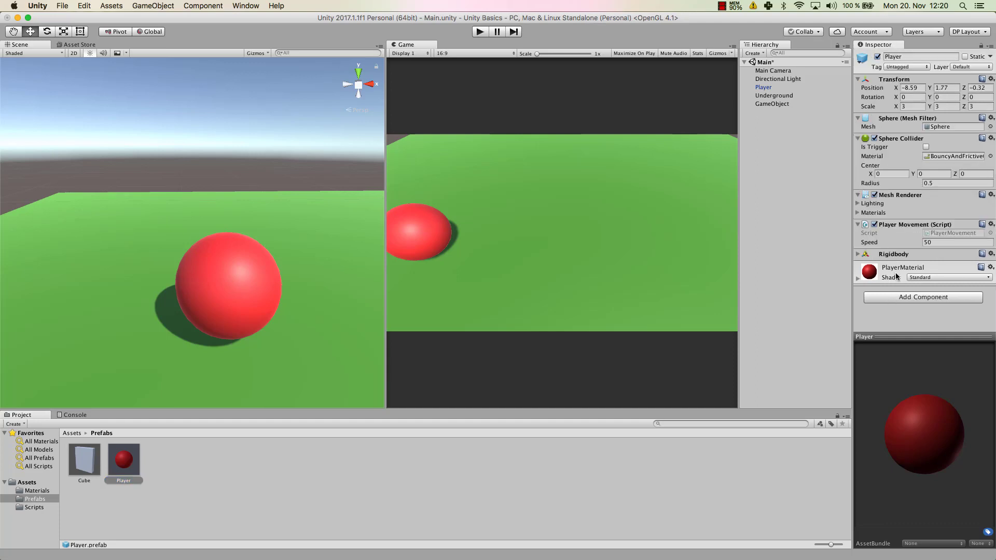
pyautogui.click(923, 242)
pyautogui.write('100')
pyautogui.click(139, 462)
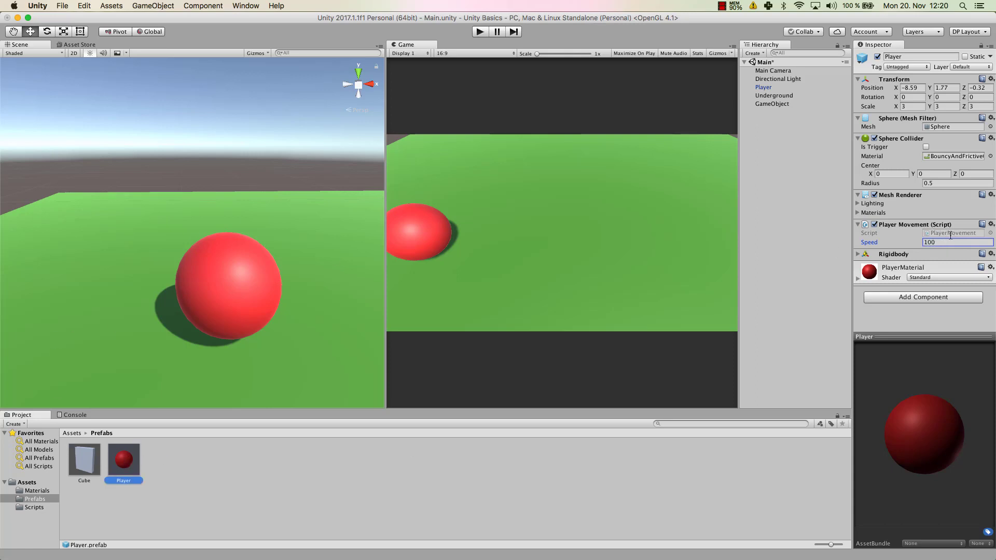
pyautogui.click(763, 87)
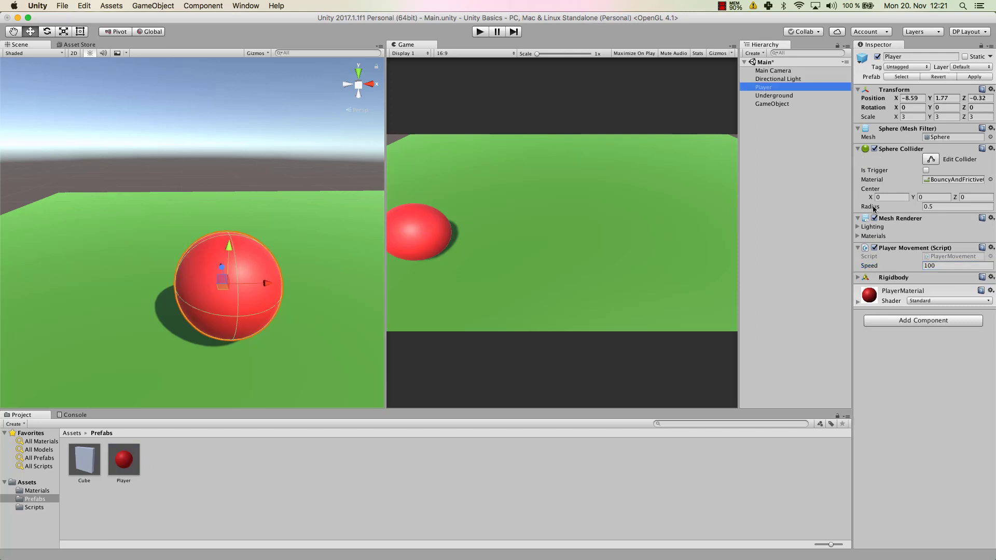
# Step: Set the Player Movement speed to 20 on the scene's Player instance and compare it with the Player prefab
pyautogui.click(943, 266)
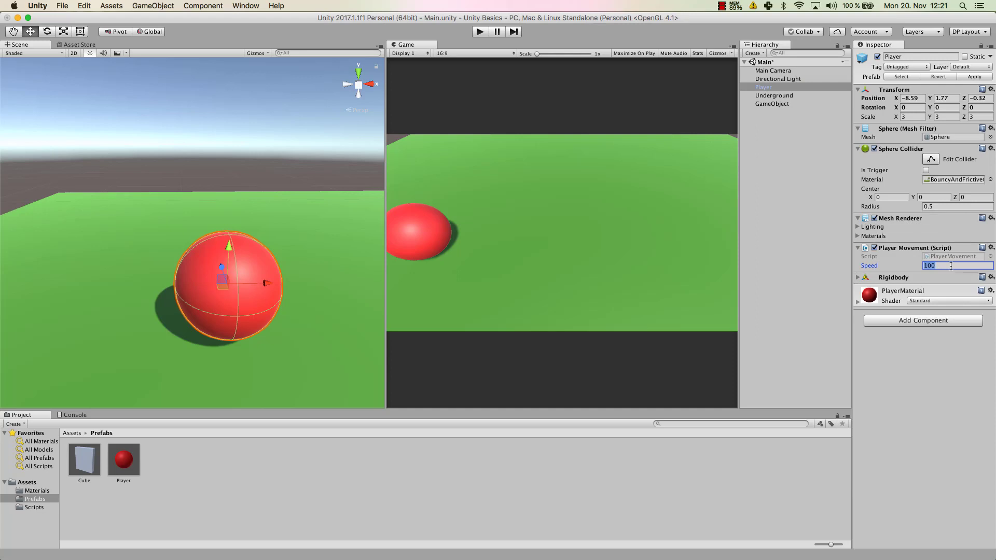
pyautogui.write('20')
pyautogui.click(124, 459)
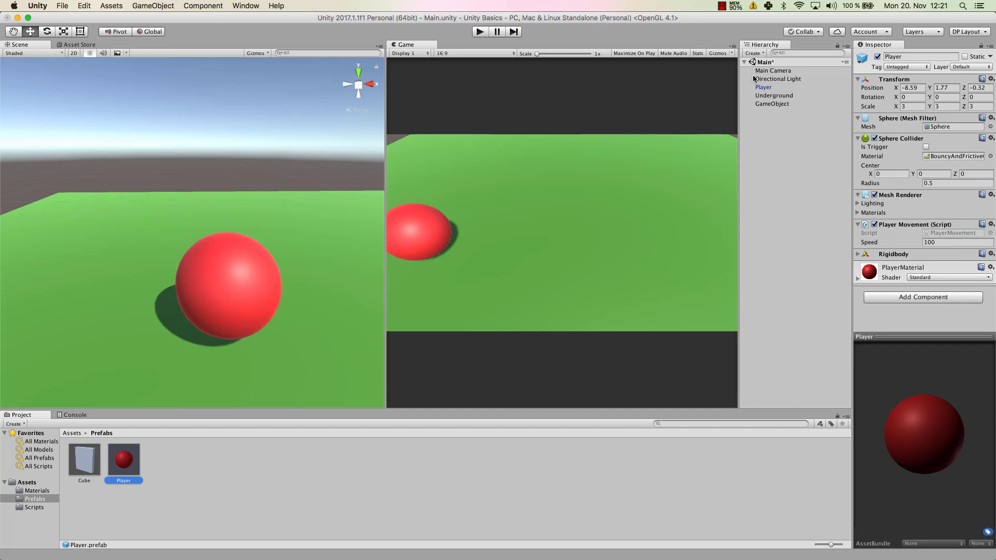
pyautogui.click(769, 87)
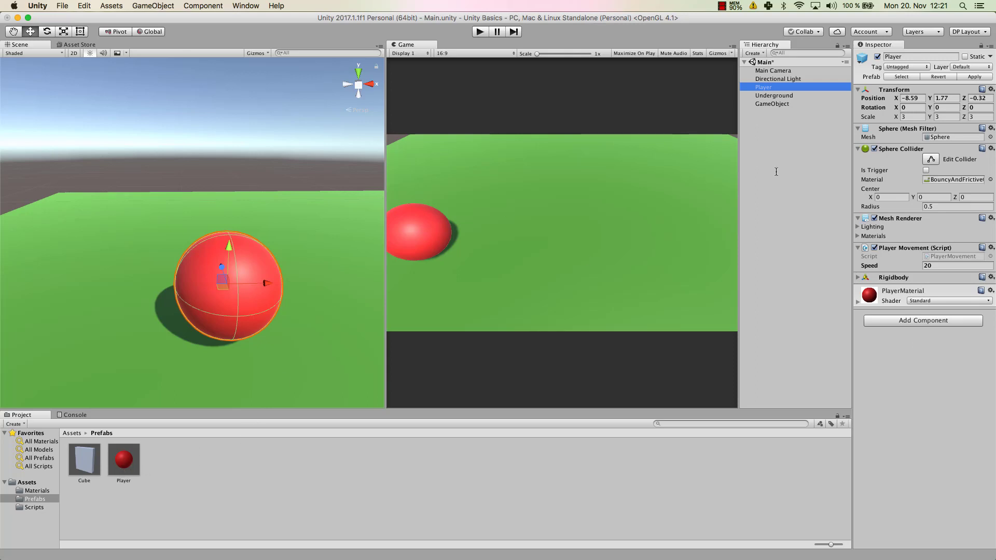
# Step: Apply the scene Player's changes to its prefab, check the speed on both, and clear the selection
pyautogui.click(976, 78)
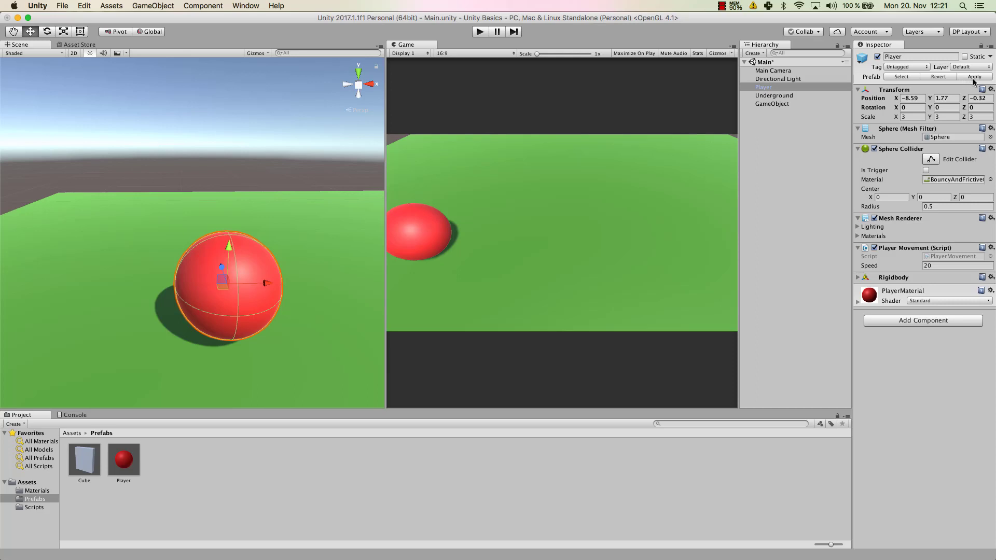
pyautogui.click(125, 460)
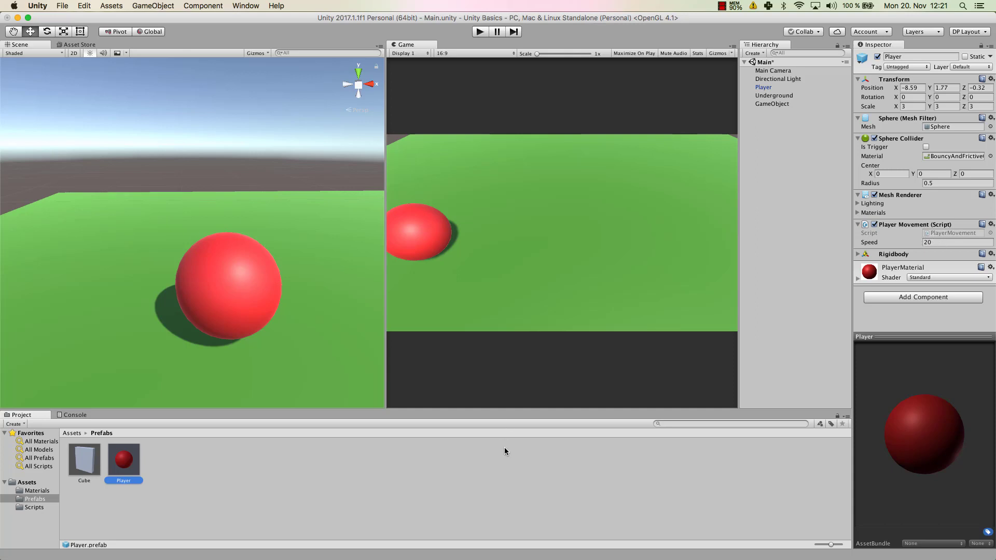
pyautogui.click(499, 465)
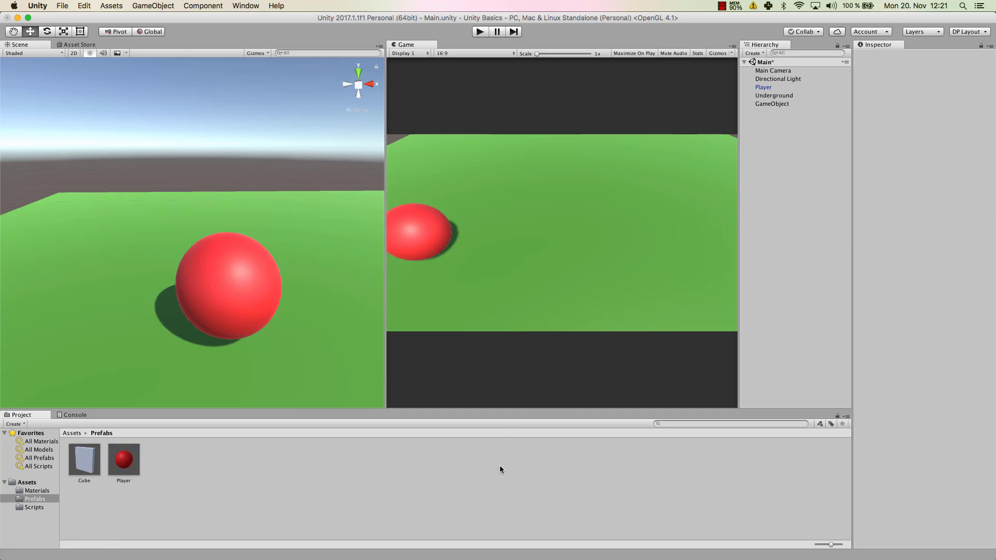
pyautogui.click(765, 88)
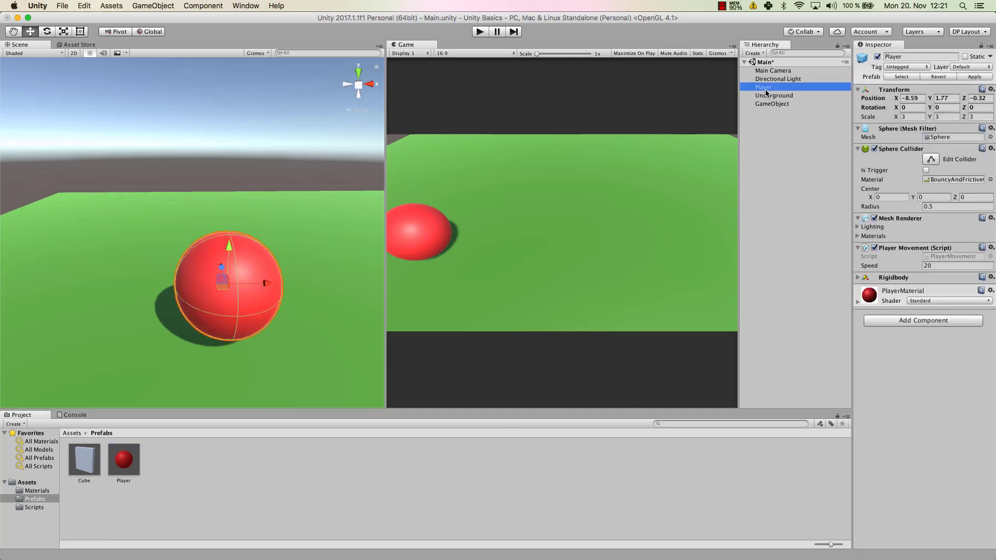
pyautogui.click(765, 184)
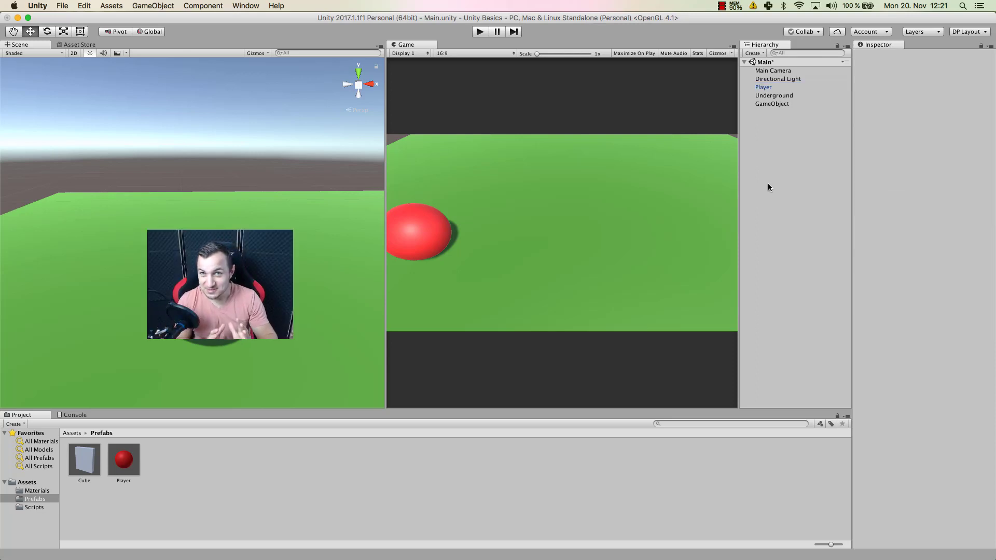